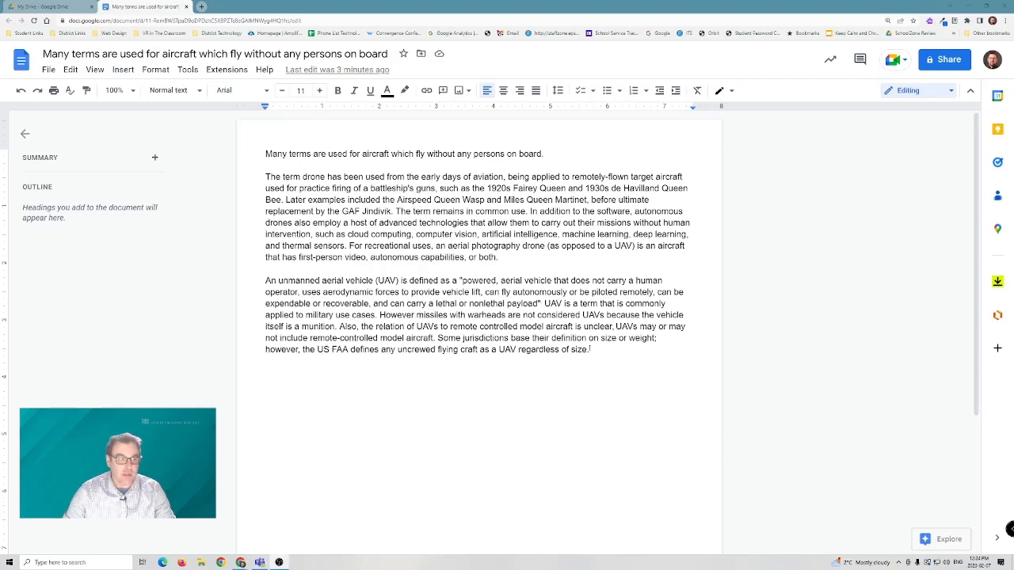
Add the suggested summary "This document describes the terms used for aircraft which fly without any persons on board." to the document
left_click(24, 135)
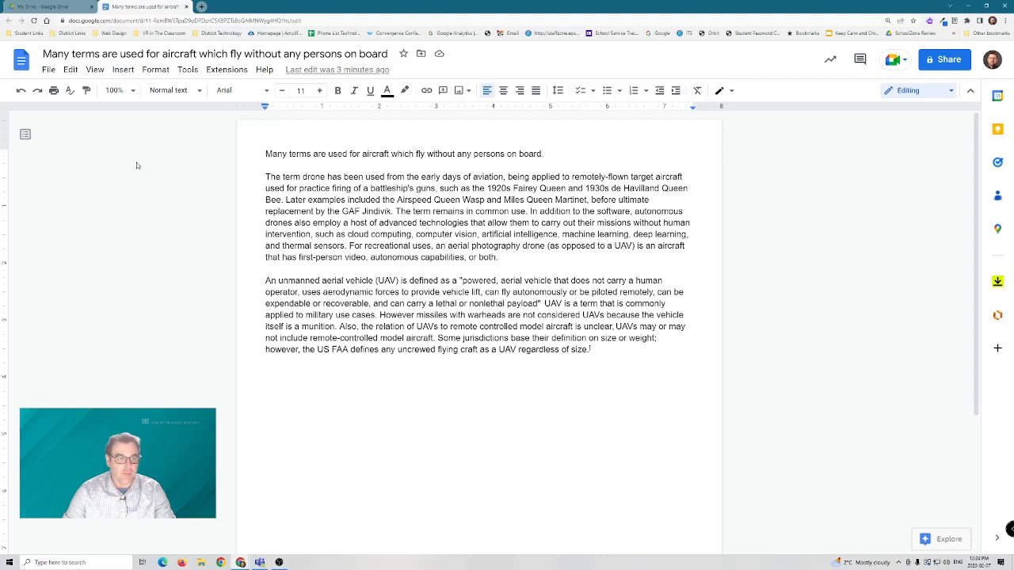
left_click(24, 136)
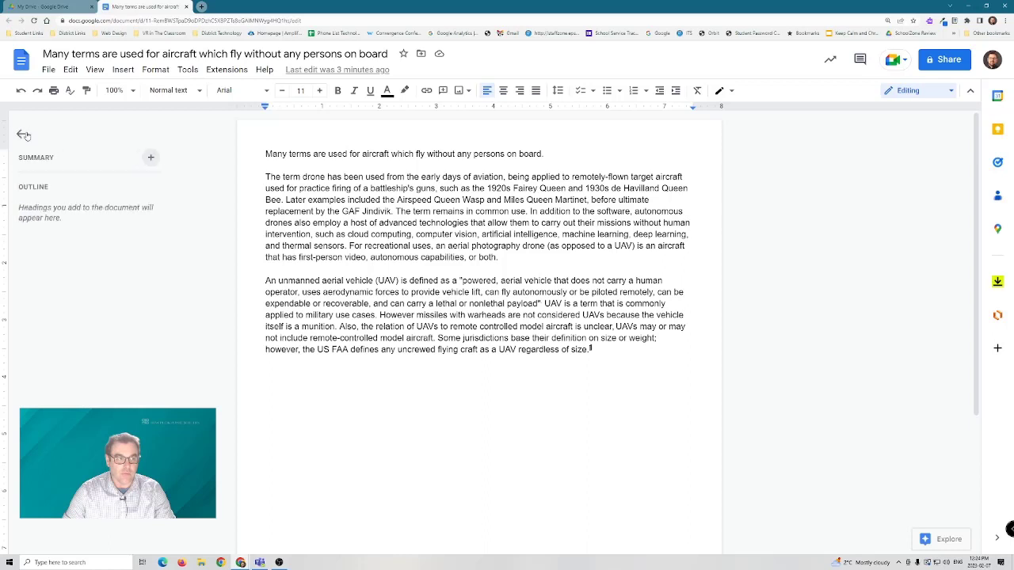
left_click(156, 158)
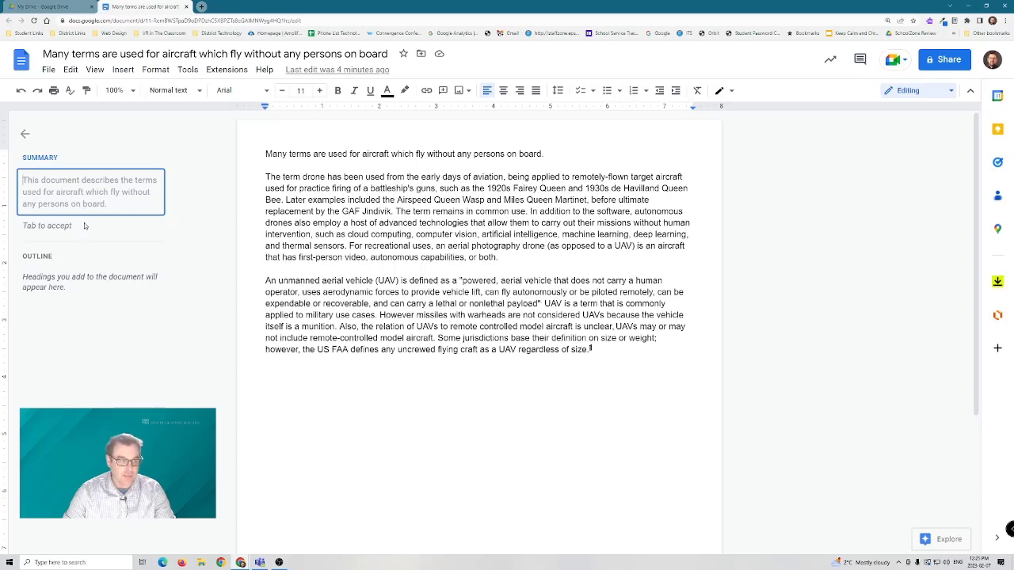
key("Tab")
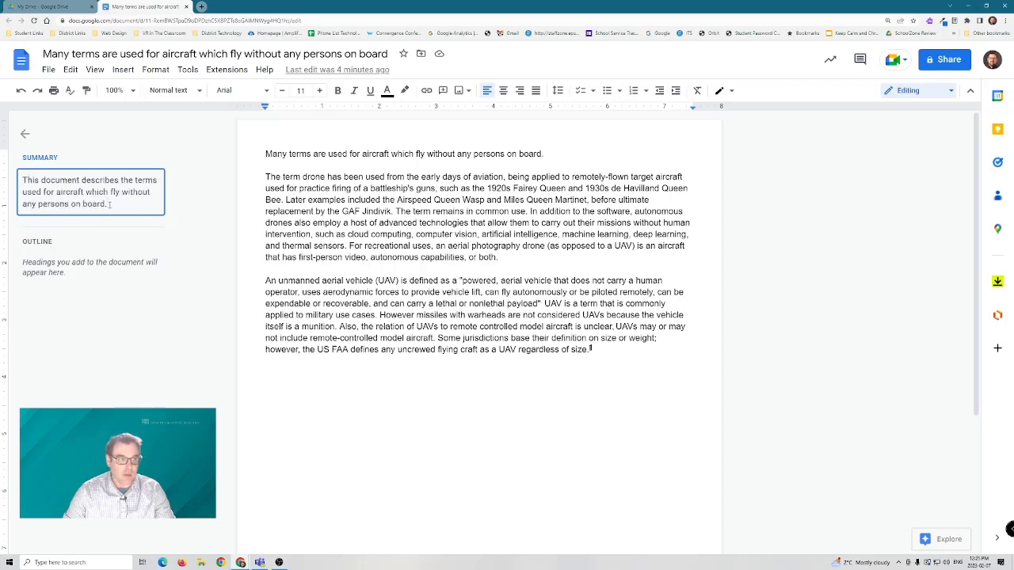
left_click(25, 134)
left_click(26, 136)
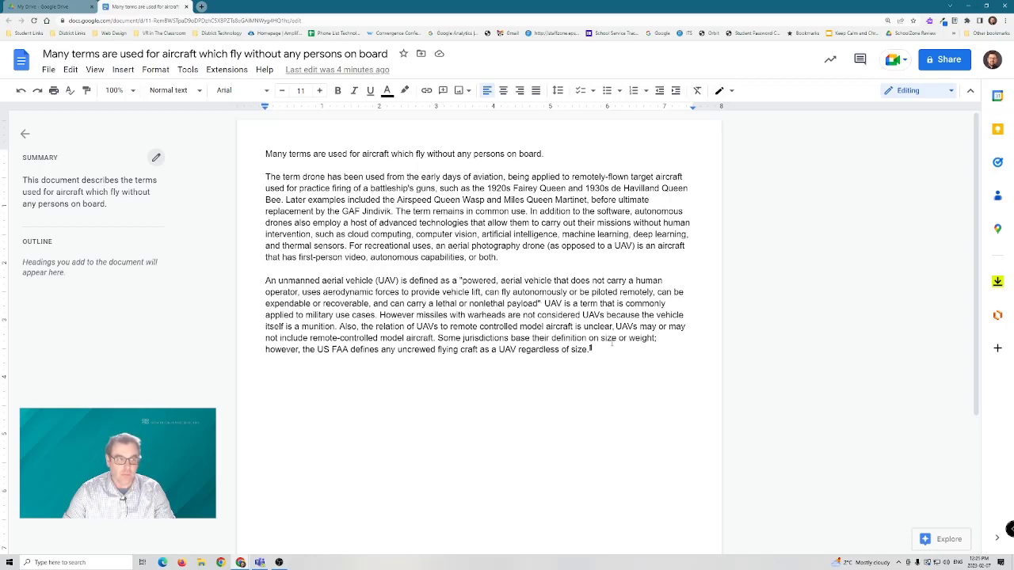
Apply the Title style to the opening line "Many terms are used for aircraft which fly without any persons on board."
left_click_drag(267, 154, 547, 154)
left_click(190, 93)
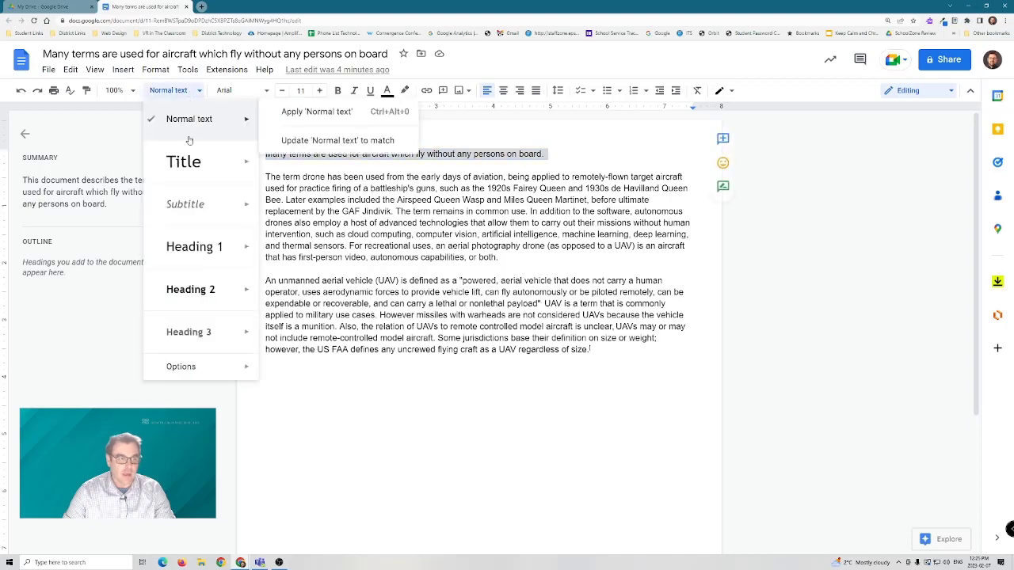
left_click(188, 164)
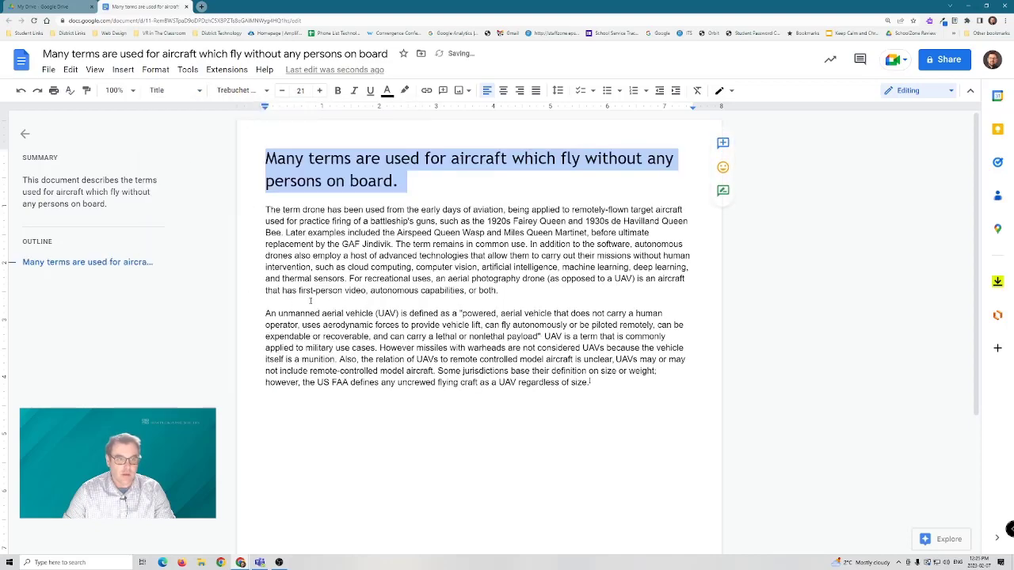
Insert the line "Section 1" above the first body paragraph and "Section 2" above the second one
left_click(274, 202)
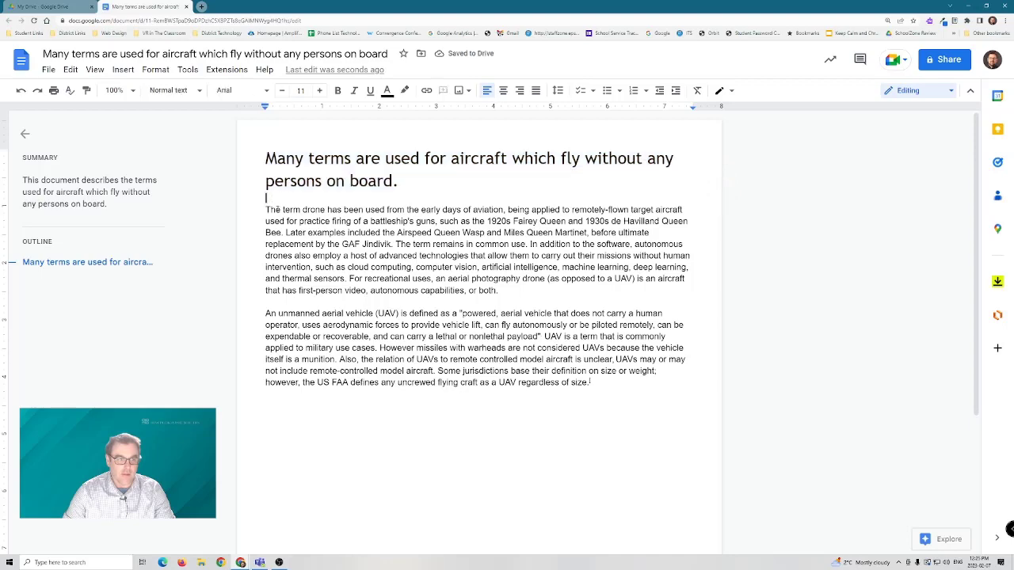
key("Return")
type("Section 1")
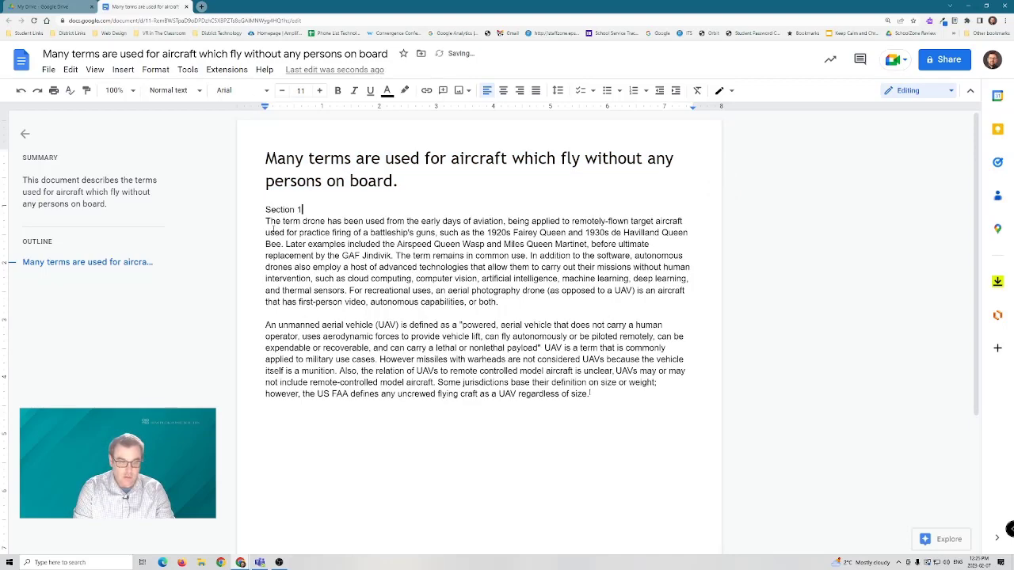
key("Return")
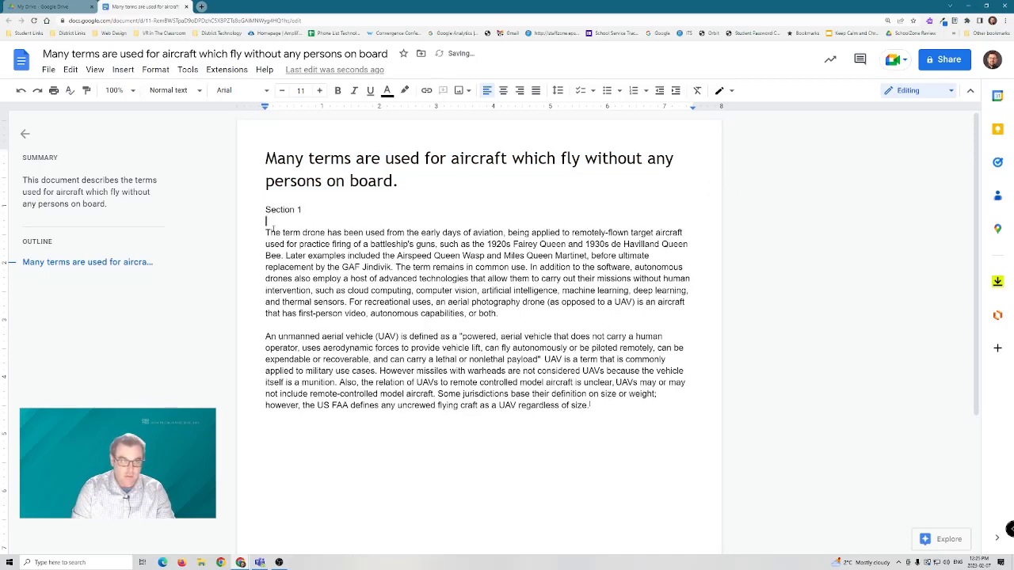
left_click(284, 323)
key("Return")
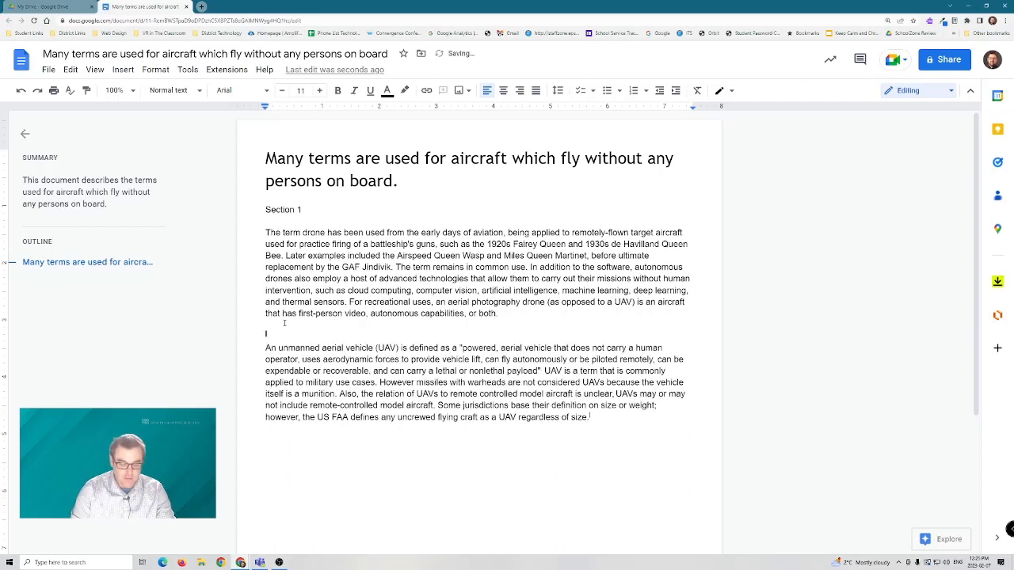
type("Section")
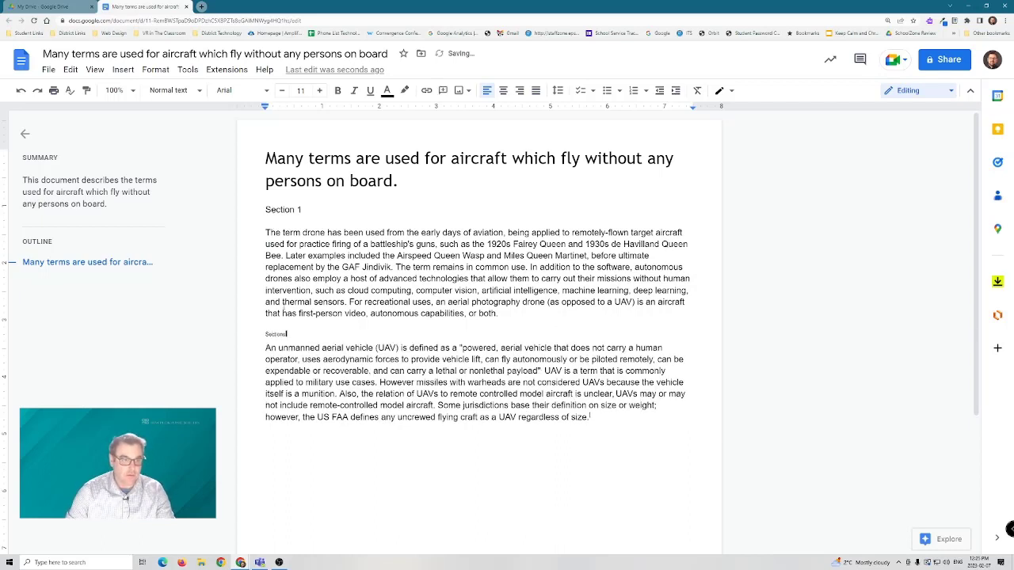
type(" 2")
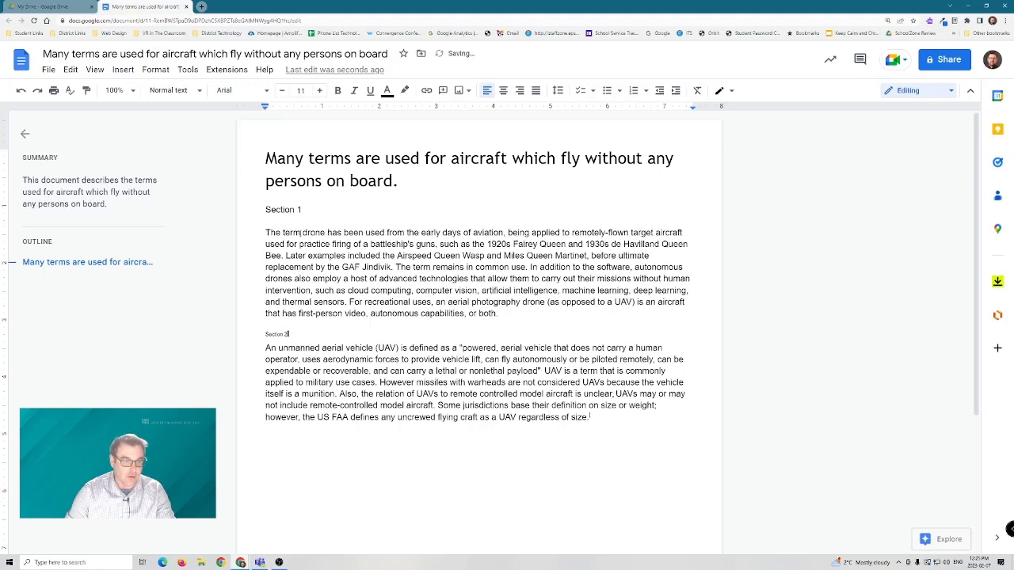
Apply the Heading 1 style to the "Section 1" line
left_click_drag(303, 210, 265, 210)
left_click(192, 93)
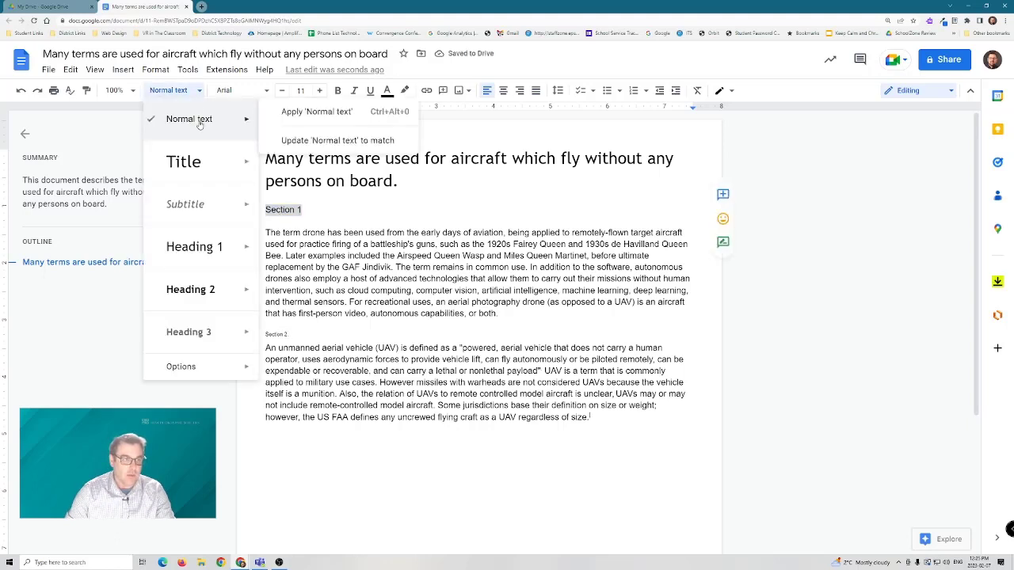
left_click(214, 244)
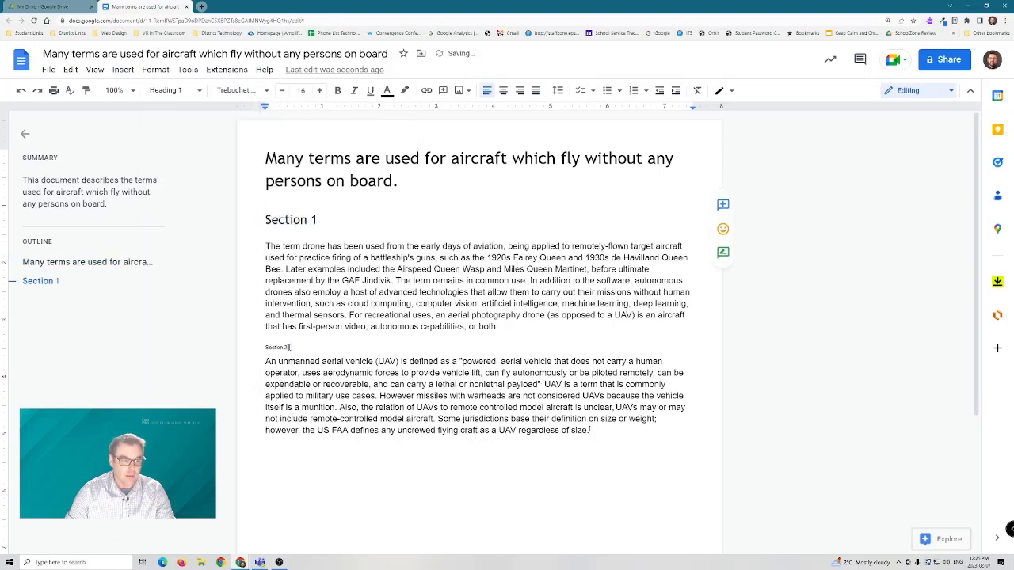
Try Heading 1 on the "Section 2" line and the blank line above it, and settle on Heading 2
left_click_drag(288, 347, 264, 347)
left_click(181, 92)
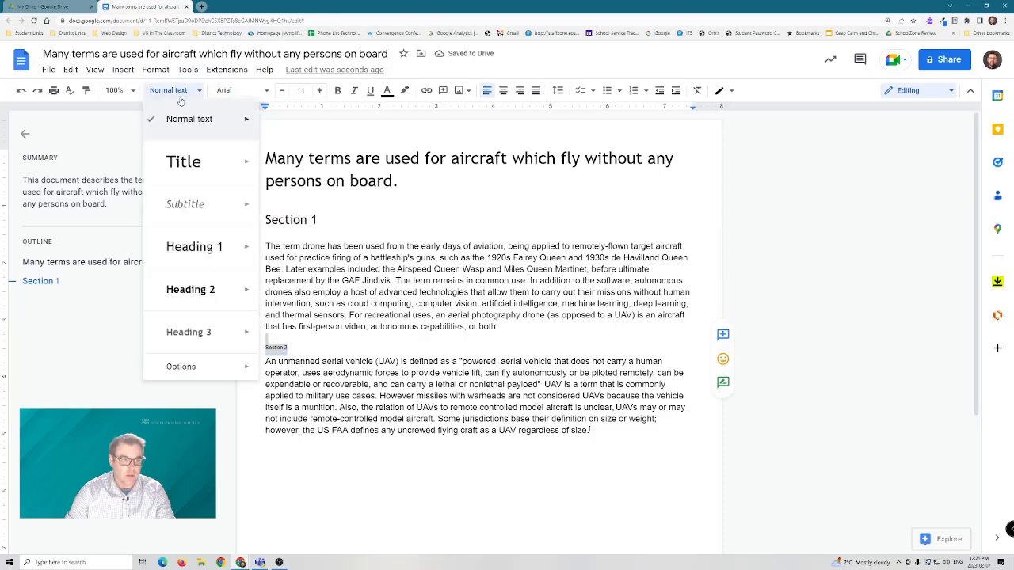
left_click(195, 246)
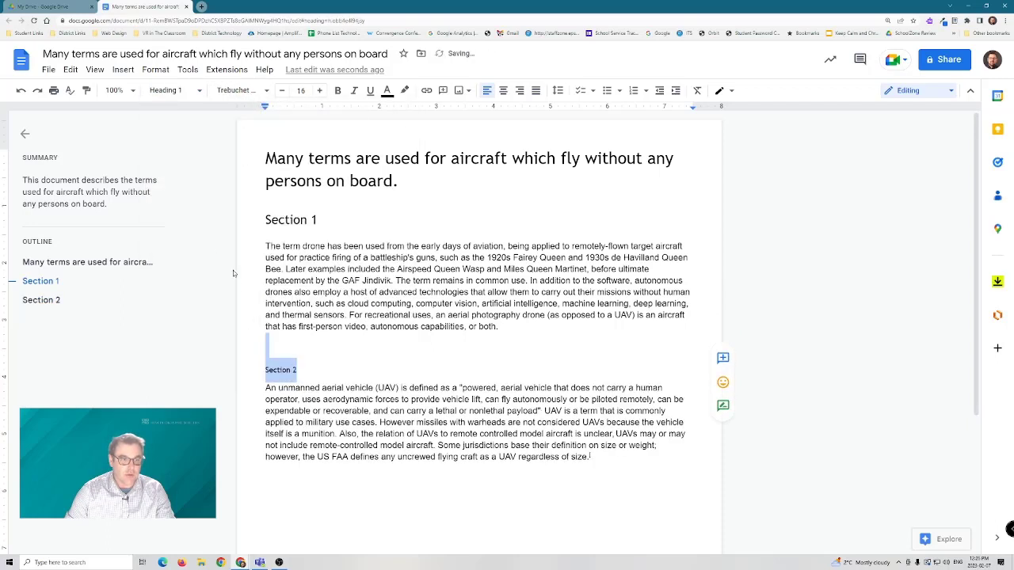
left_click(170, 91)
left_click(178, 287)
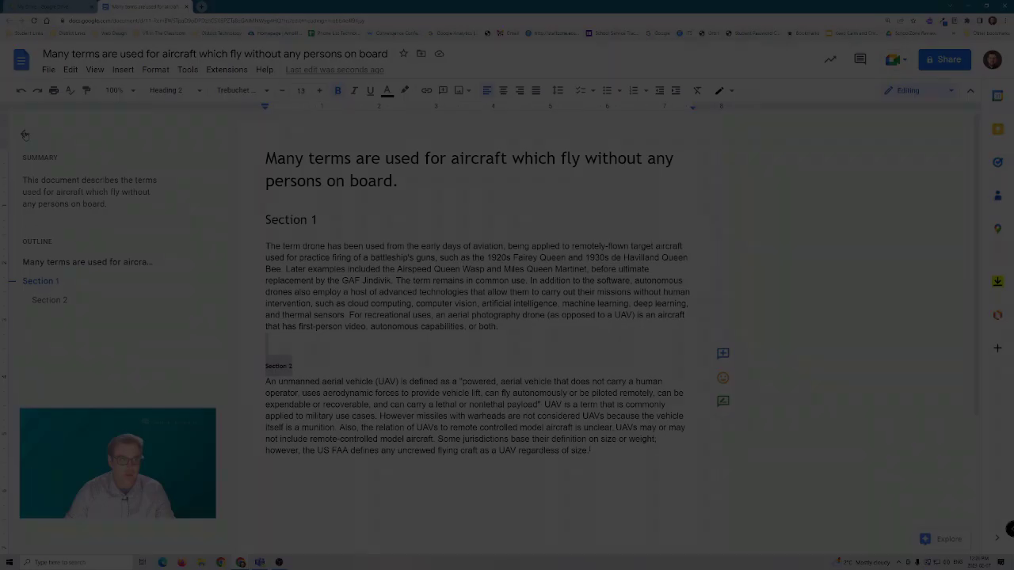
Collapse the document outline and turn on the display of non-printing characters
left_click(24, 134)
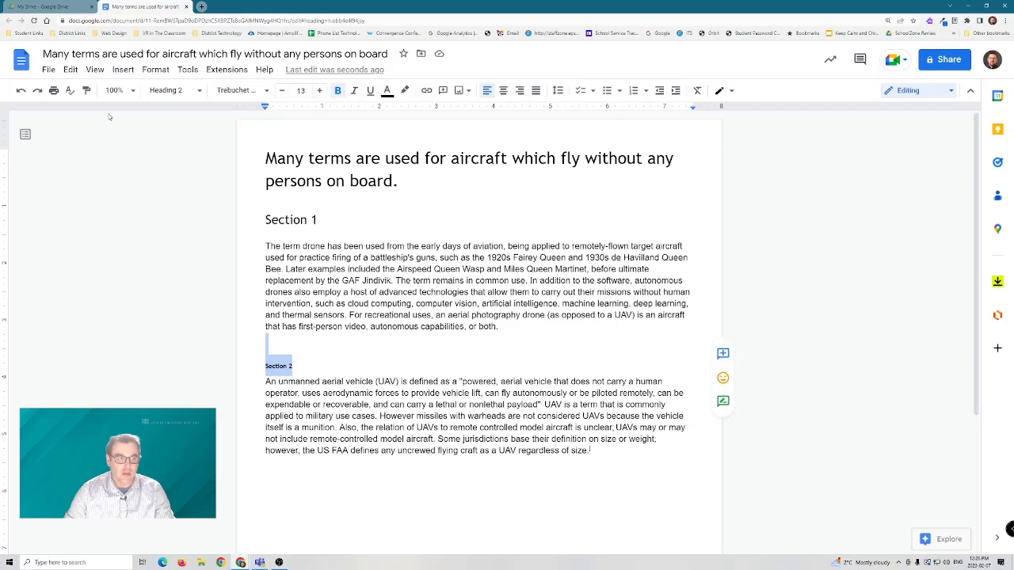
left_click(95, 70)
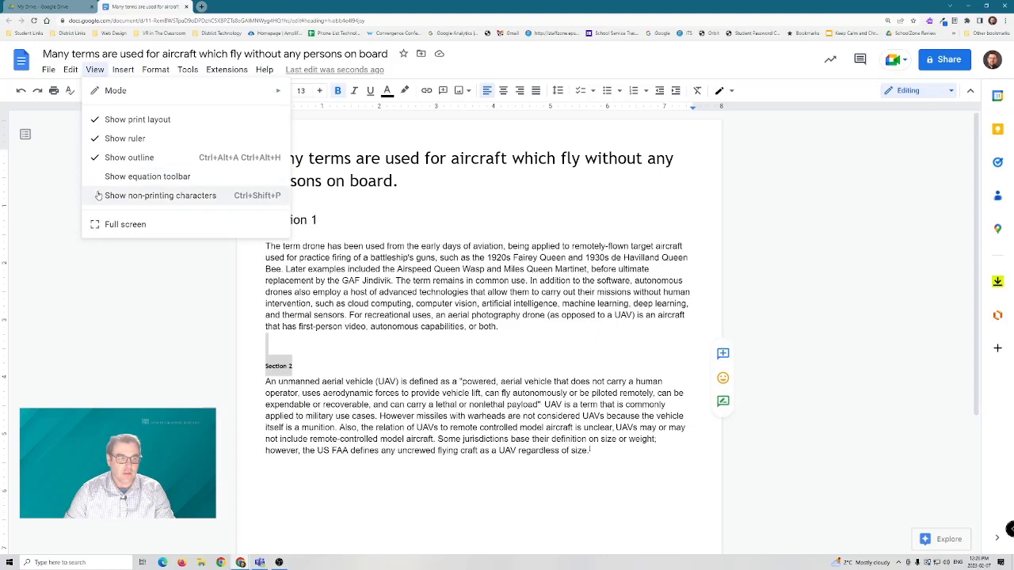
left_click(147, 196)
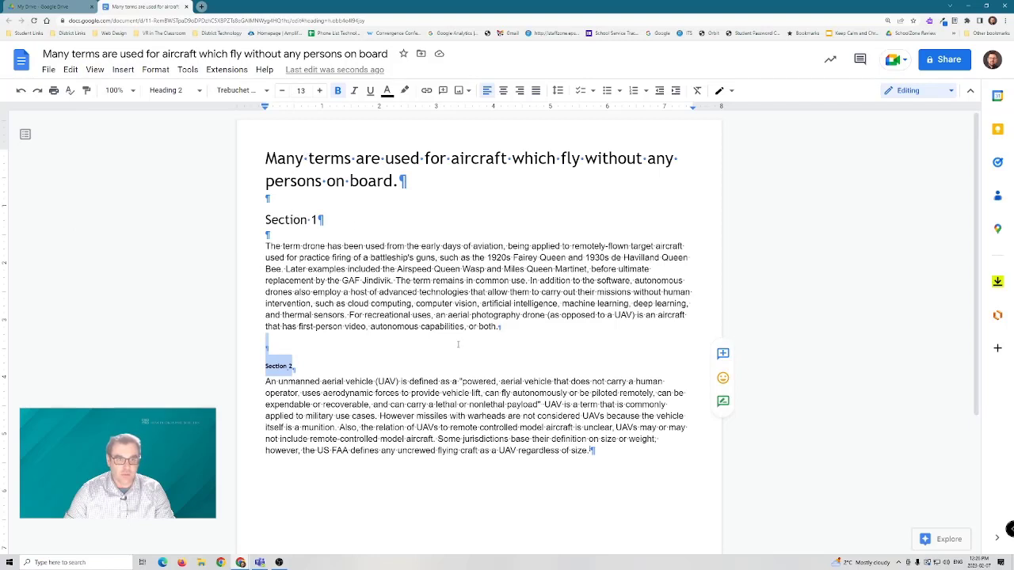
Start new lines after the last paragraph and insert a page break there
left_click(604, 448)
key("Return")
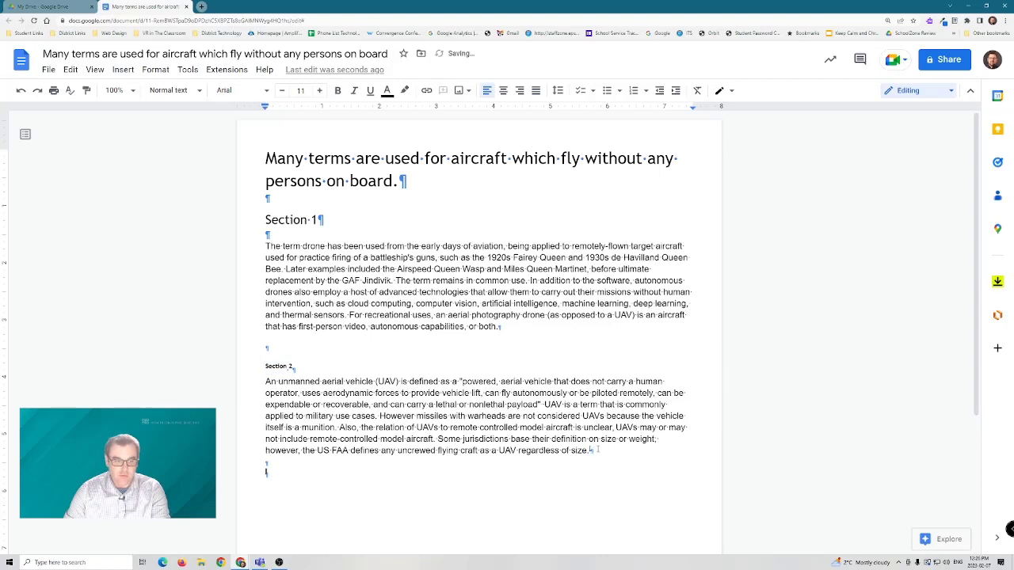
left_click(123, 69)
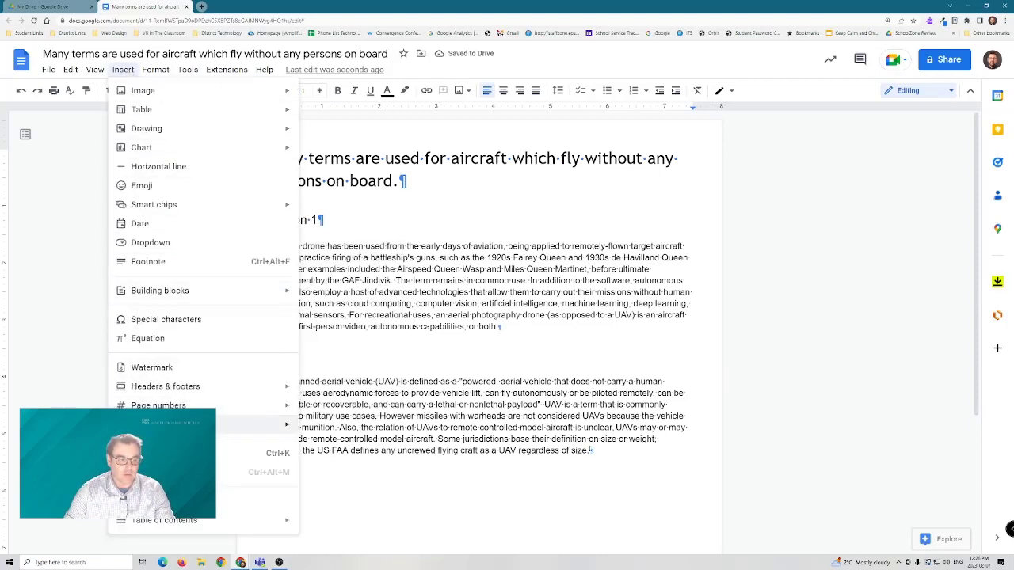
mouse_move(252, 431)
left_click(349, 428)
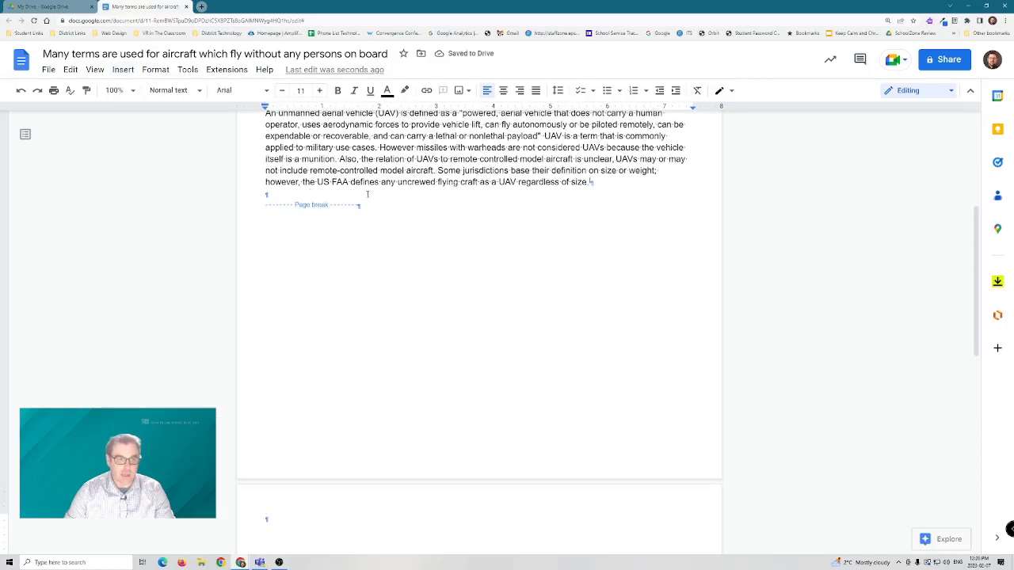
scroll(386, 198, "up", 4)
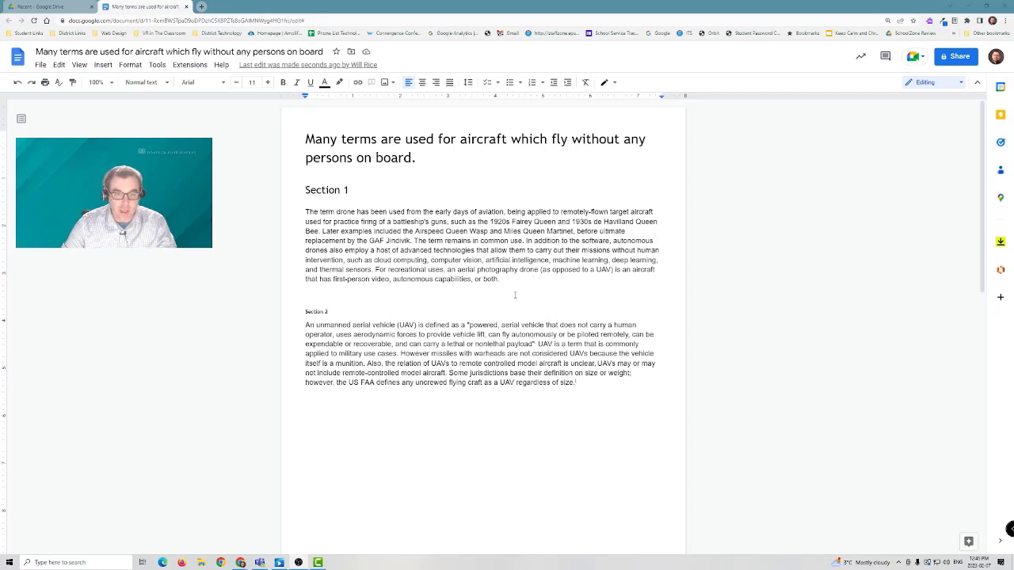
Show My Tasks beside the document and clear the formatting of the empty line below the last paragraph
left_click(1001, 146)
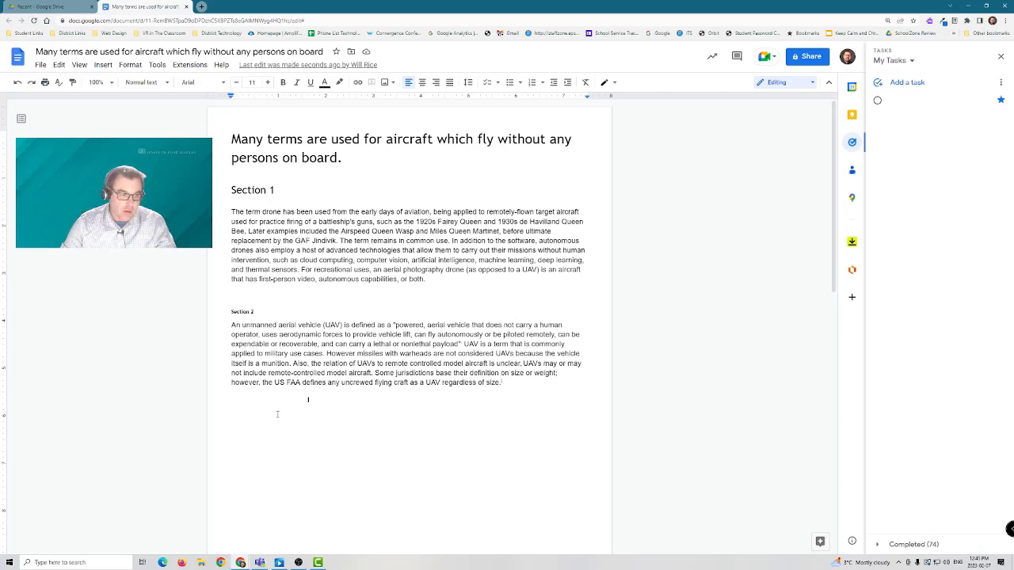
left_click(301, 398)
left_click(130, 64)
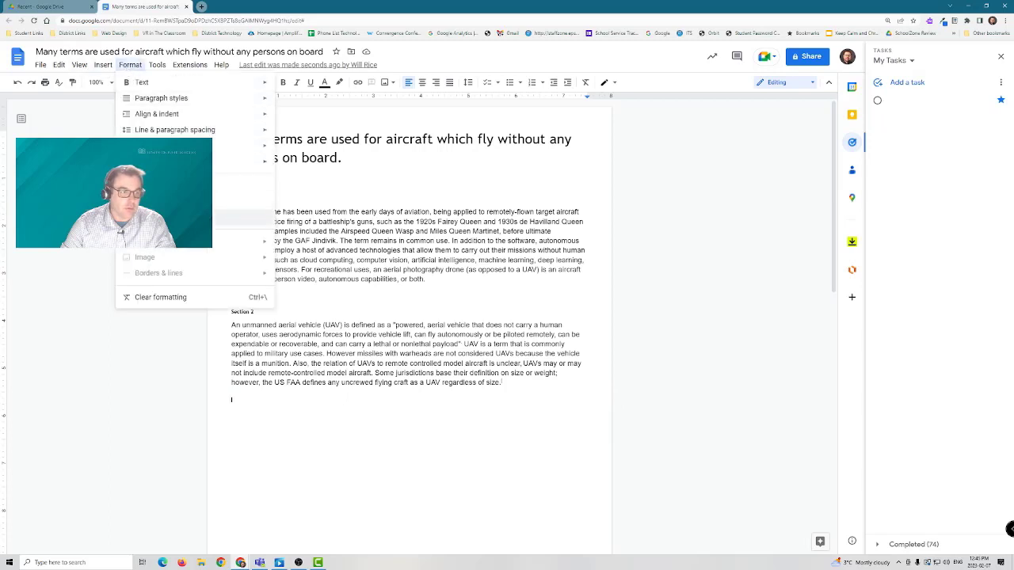
left_click(158, 306)
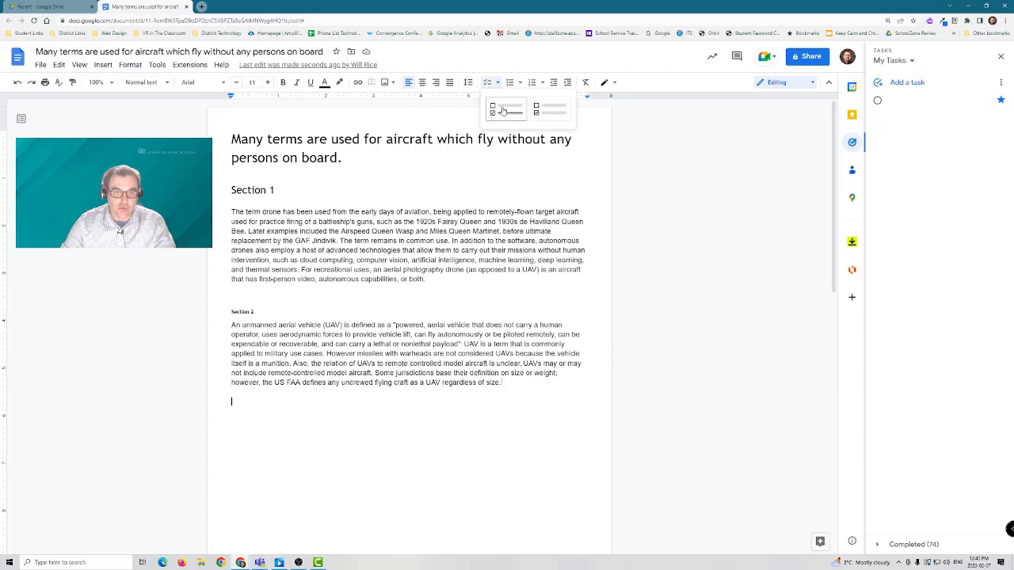
Add a checklist item reading "Review this document" on the empty line below the last paragraph
left_click(498, 84)
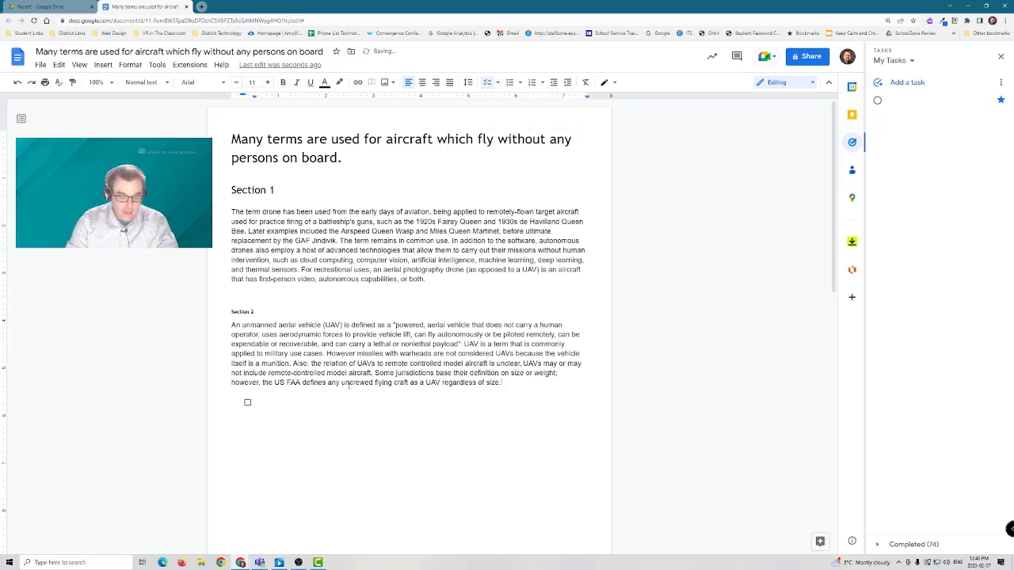
type("Review")
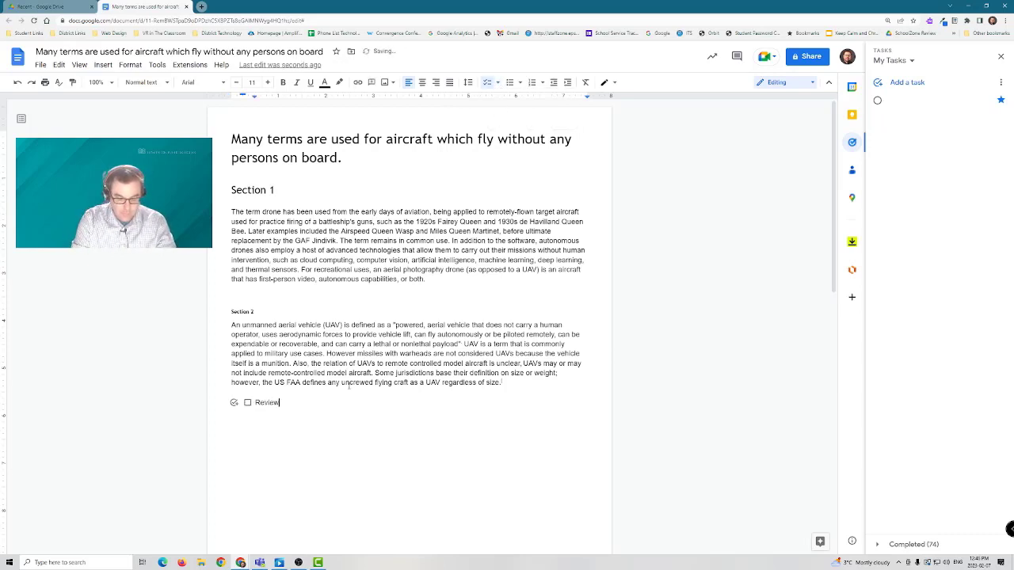
type(" this document")
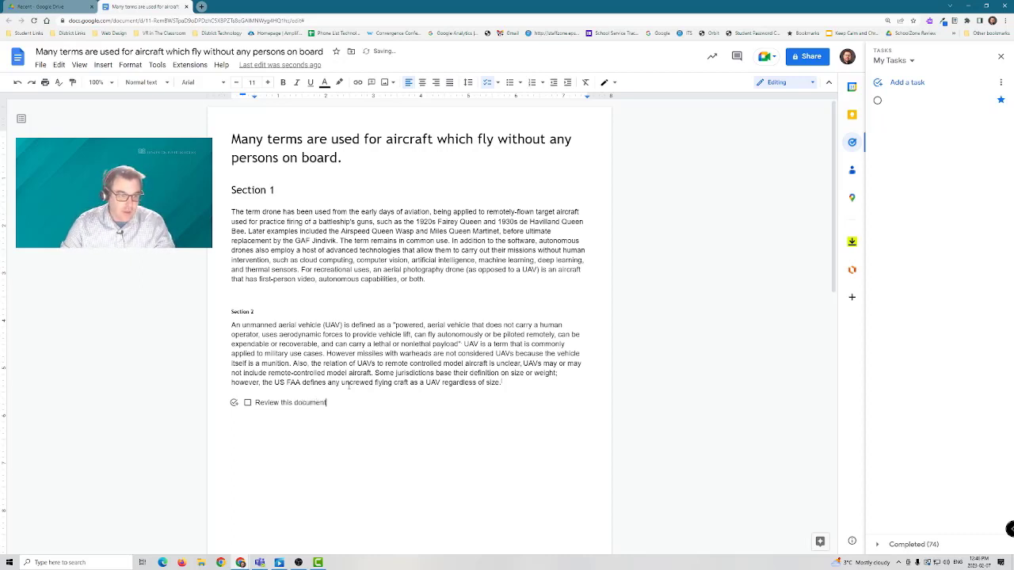
Assign the "Review this document" checklist item as a task to the colleague's account with the due date February 10, 2023
left_click(233, 403)
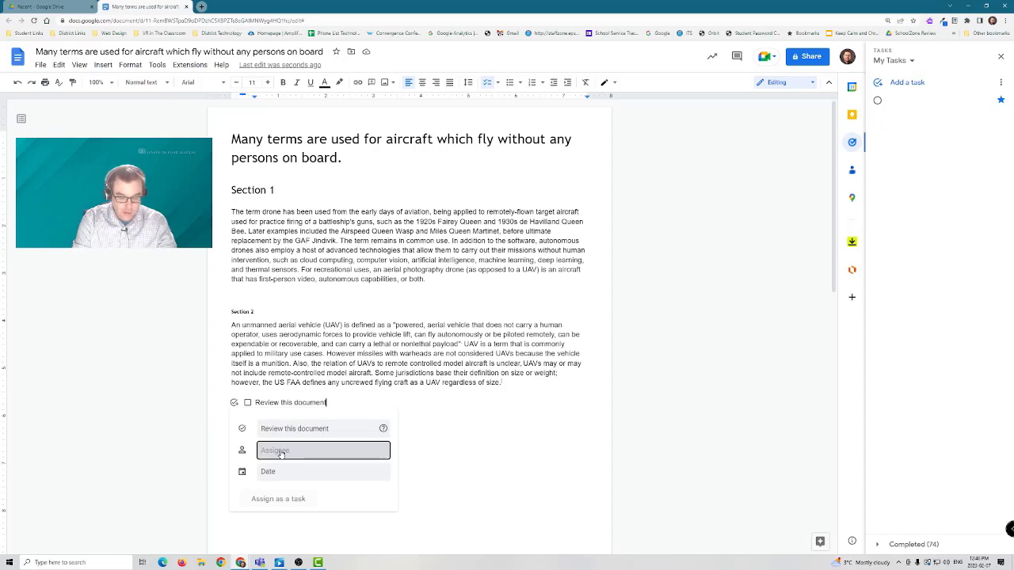
type("Will.")
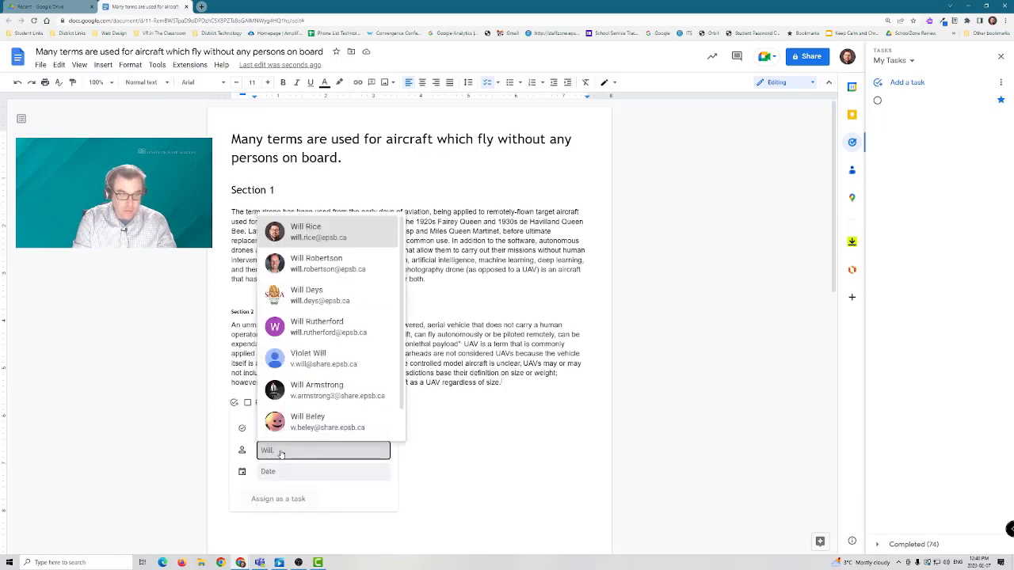
left_click(303, 230)
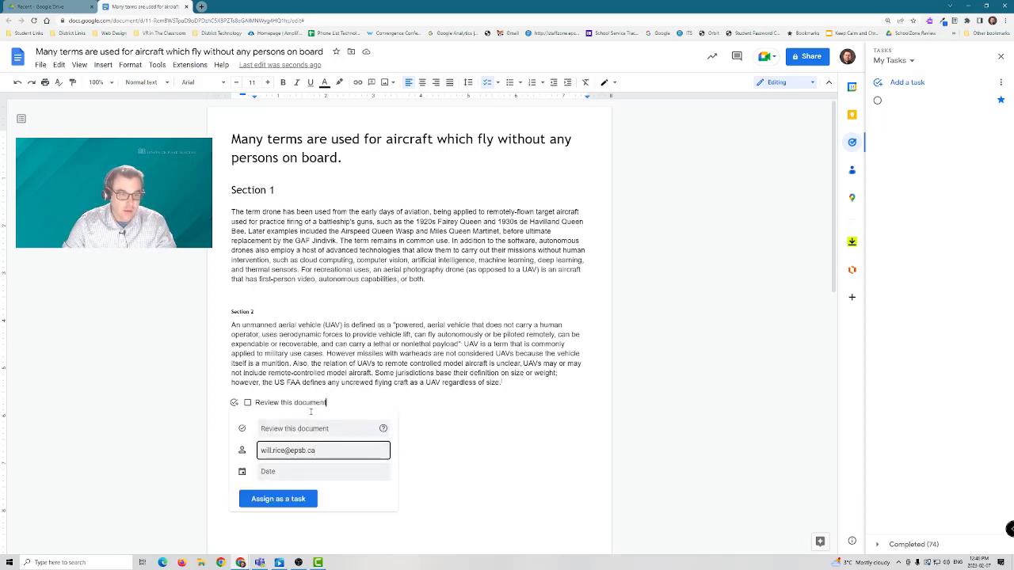
left_click(301, 471)
left_click(348, 473)
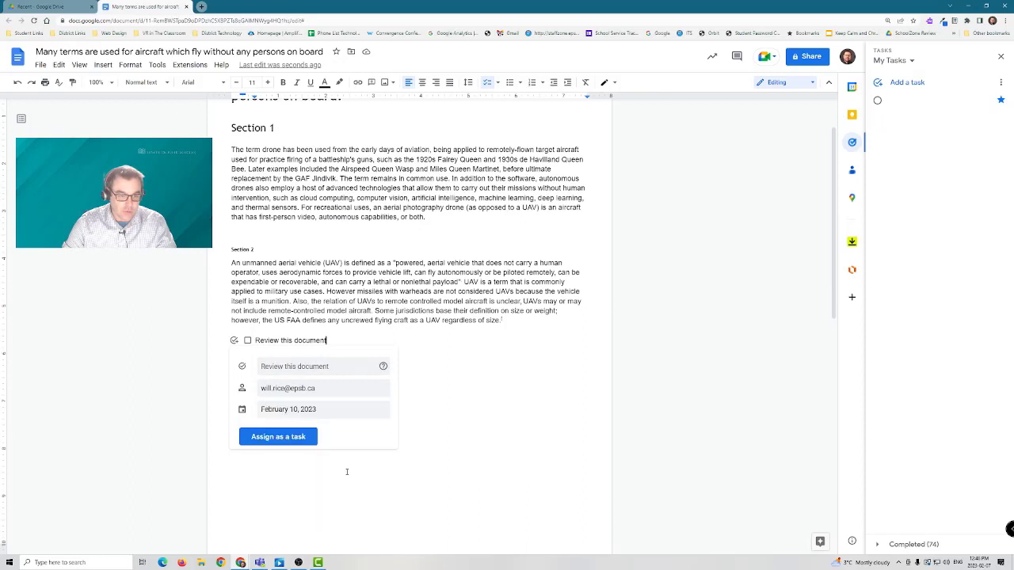
left_click(282, 437)
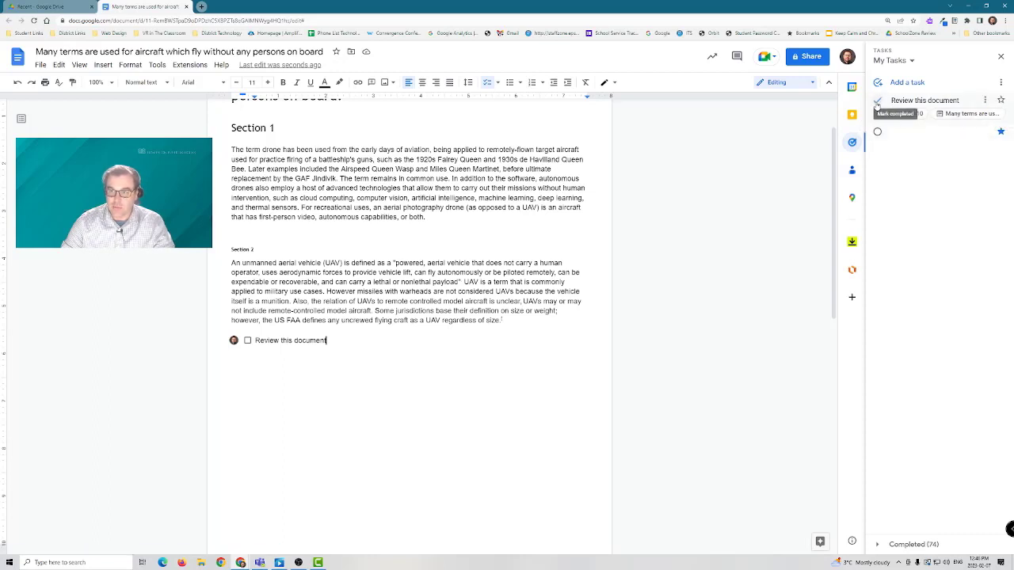
Mark the "Review this document" task completed in My Tasks, and uncheck its checklist item in the document
left_click(877, 102)
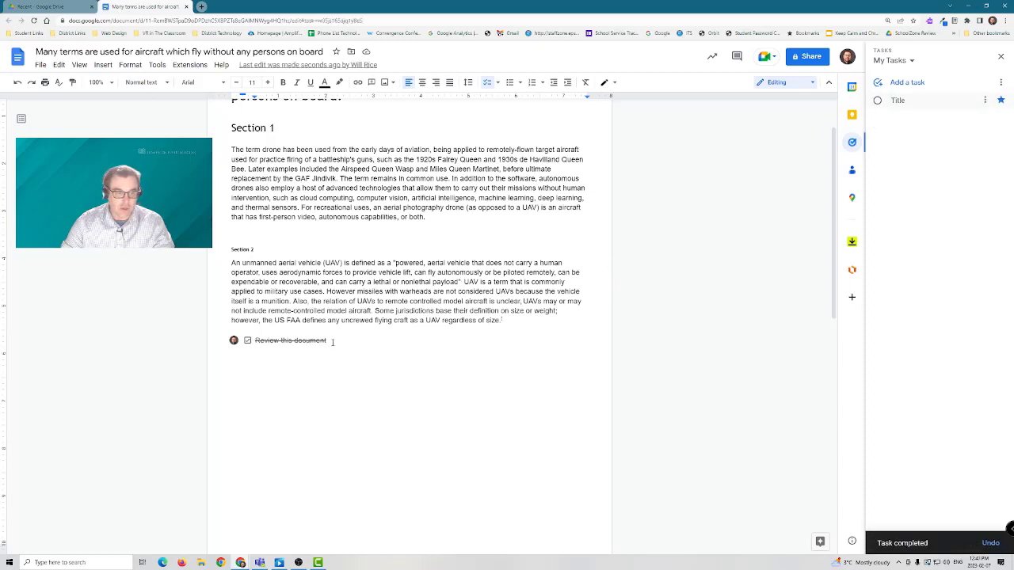
left_click(247, 341)
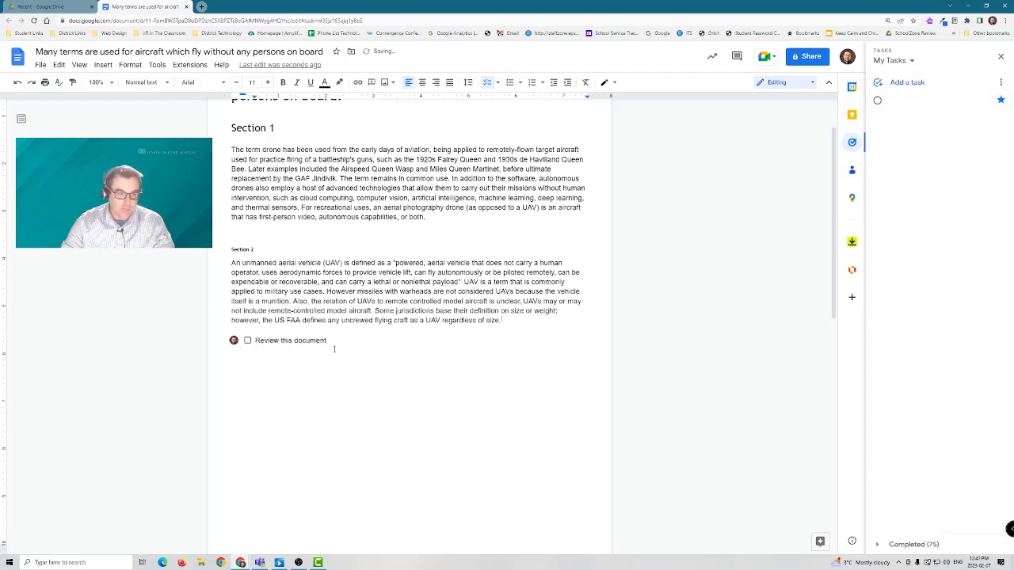